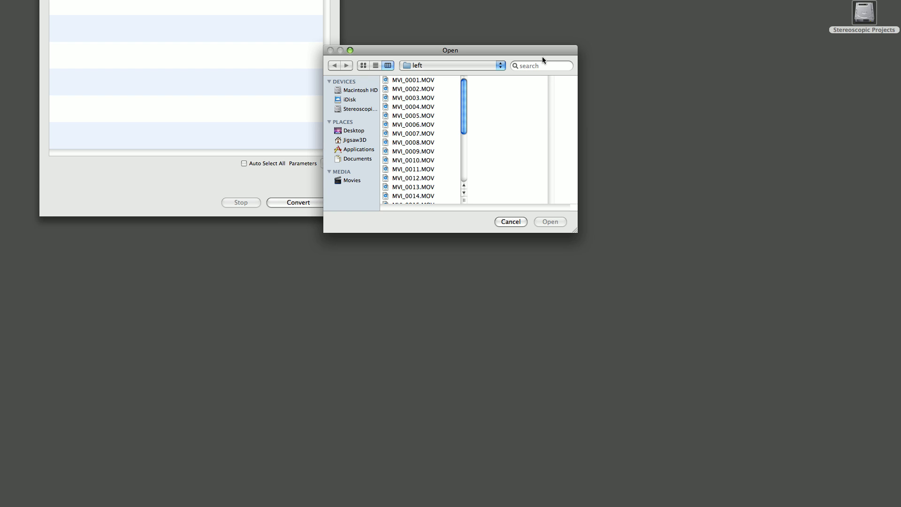
Add all the MOV clips in the left folder to the conversion list.
left_click_drag(540, 54, 558, 78)
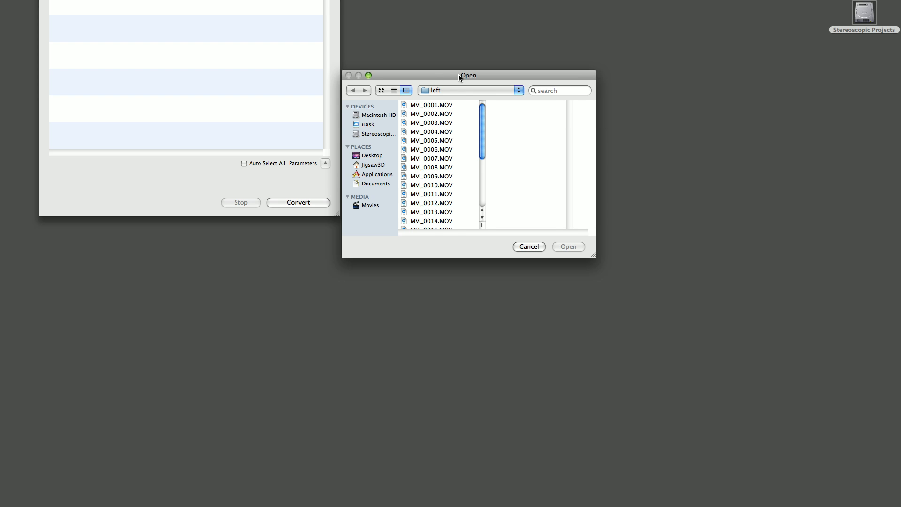
left_click_drag(458, 75, 468, 66)
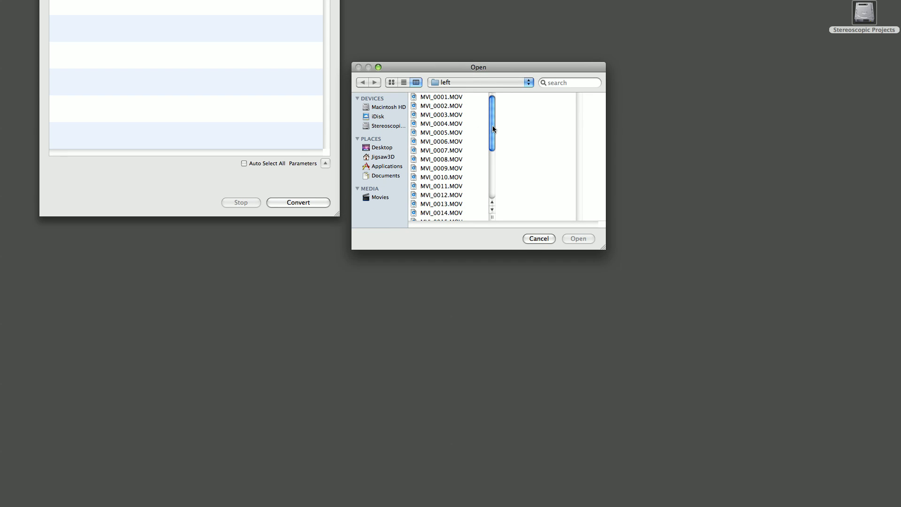
left_click(454, 97)
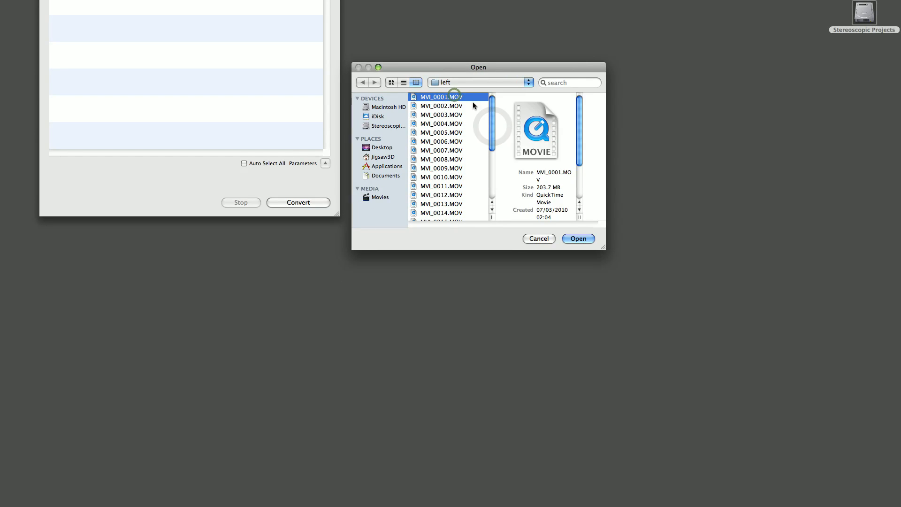
key("super+a")
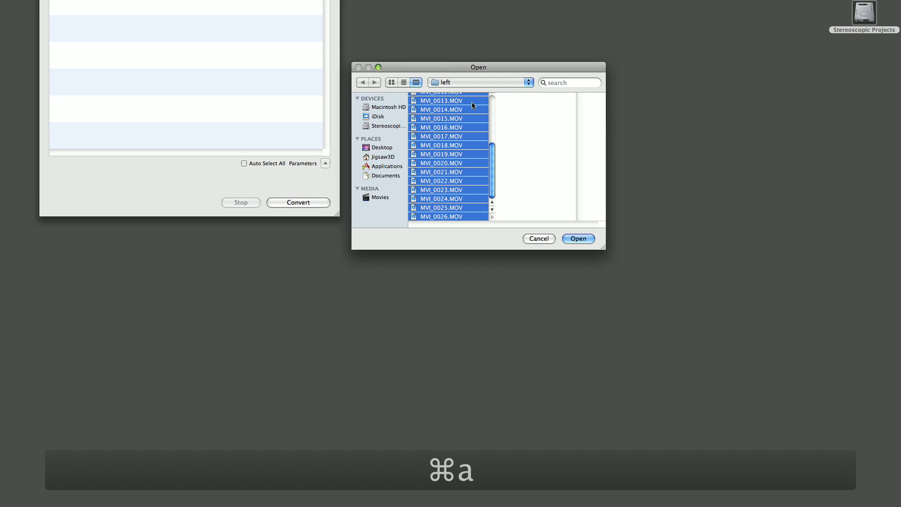
left_click_drag(492, 187, 491, 107)
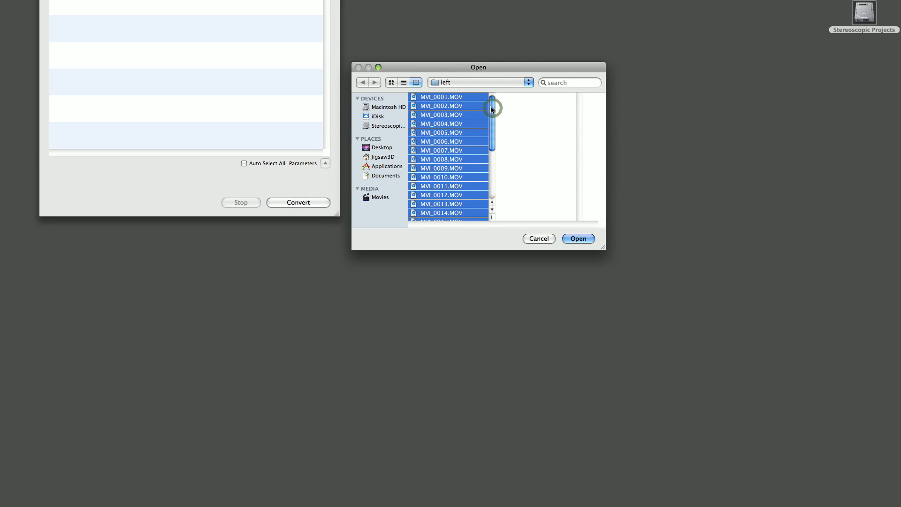
left_click(576, 239)
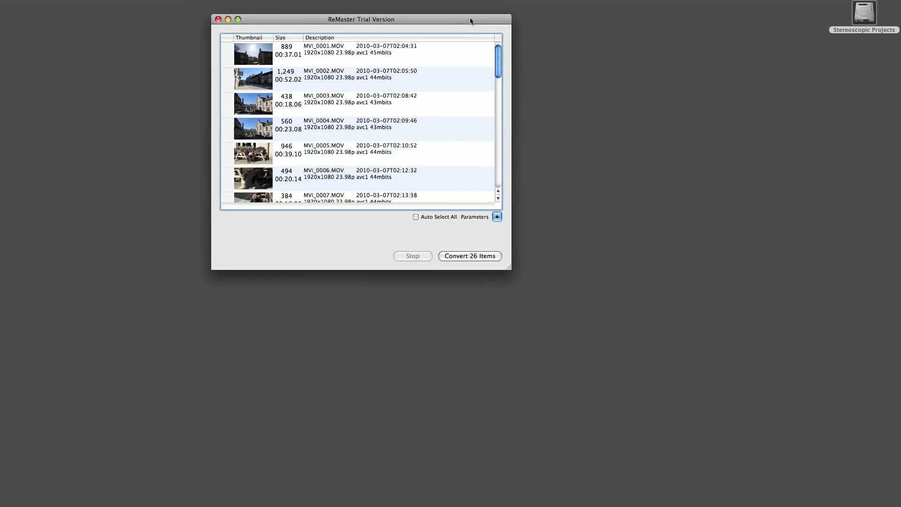
Look through the imported clips, checking their thumbnails, sizes and descriptions.
left_click_drag(616, 114, 615, 149)
scroll(627, 93, "down", 2)
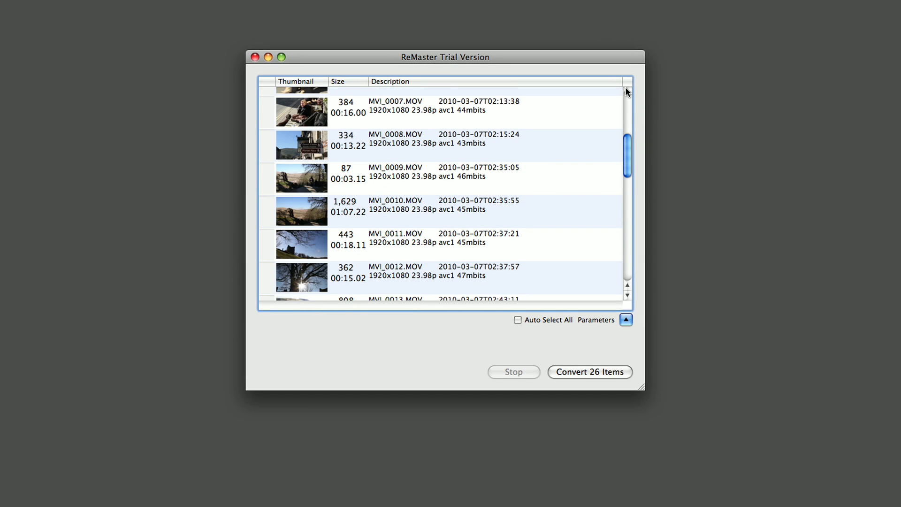
left_click(626, 93)
left_click(369, 113)
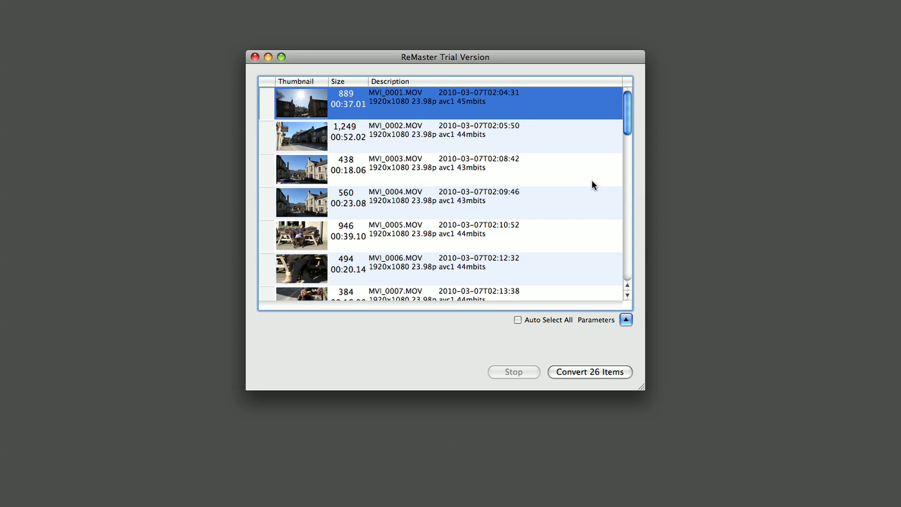
left_click(437, 145)
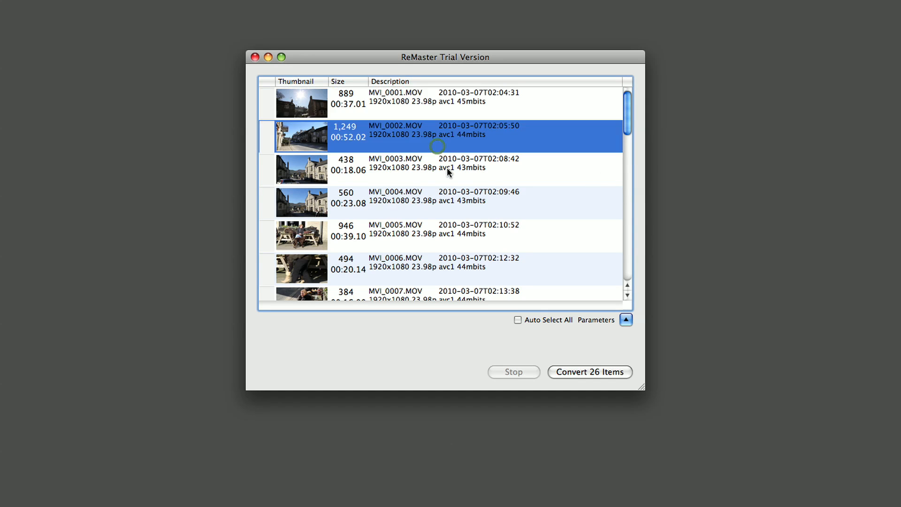
left_click(458, 200)
left_click(458, 161)
left_click(460, 137)
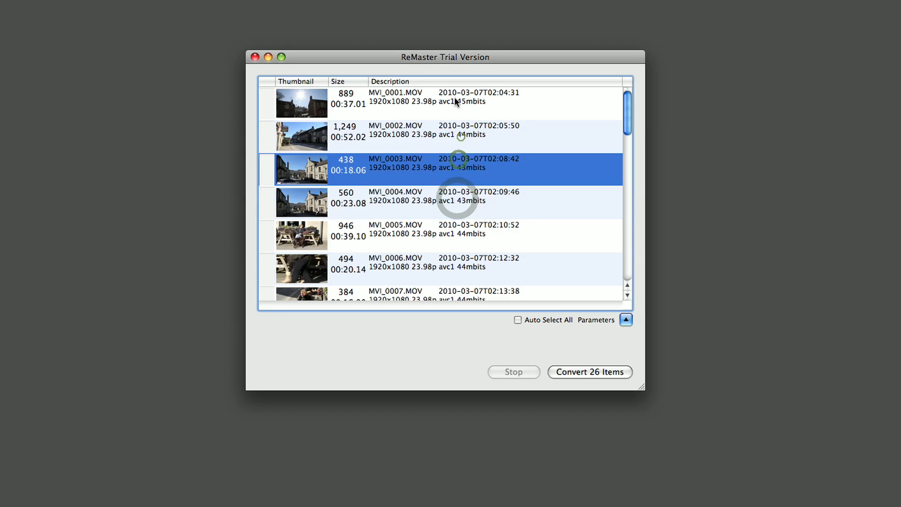
left_click(455, 92)
Compare clips MVI_0003.MOV and MVI_0004.MOV, and remove MVI_0003.MOV from the conversion list.
left_click(466, 178)
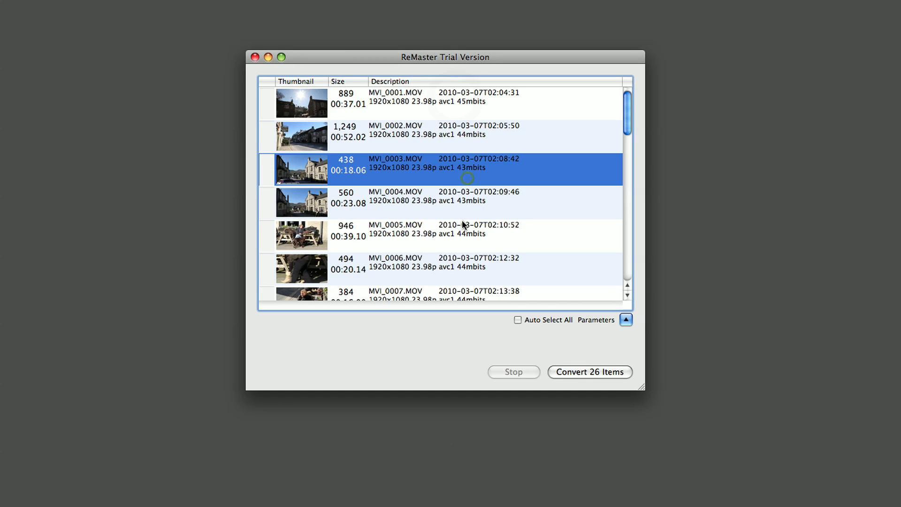
left_click(474, 200)
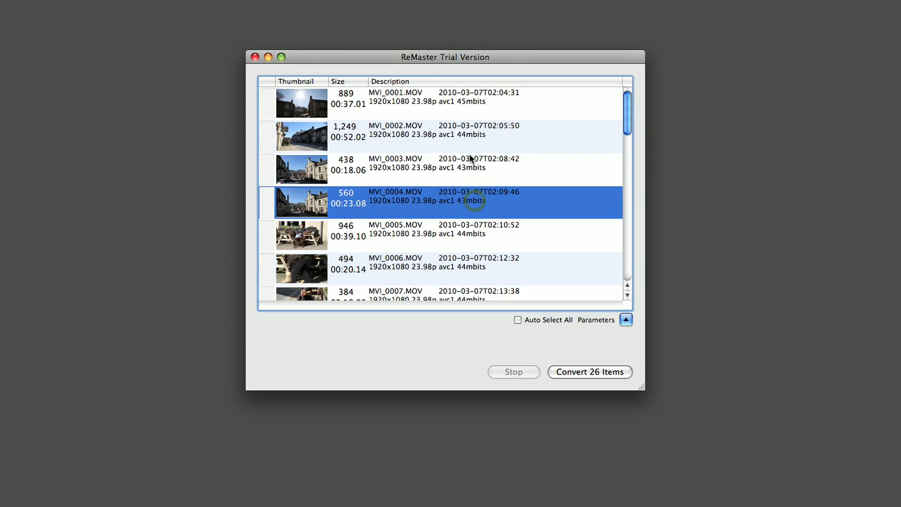
left_click(469, 135)
left_click(468, 176)
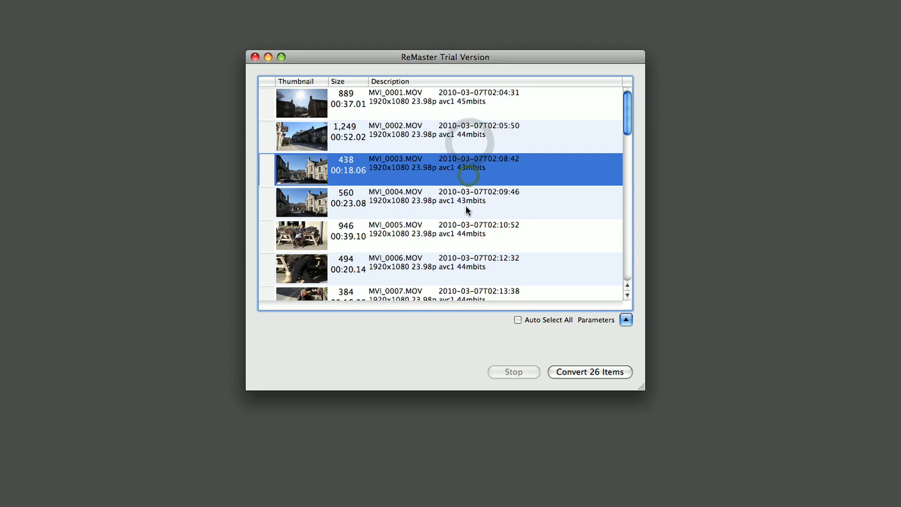
left_click(467, 206)
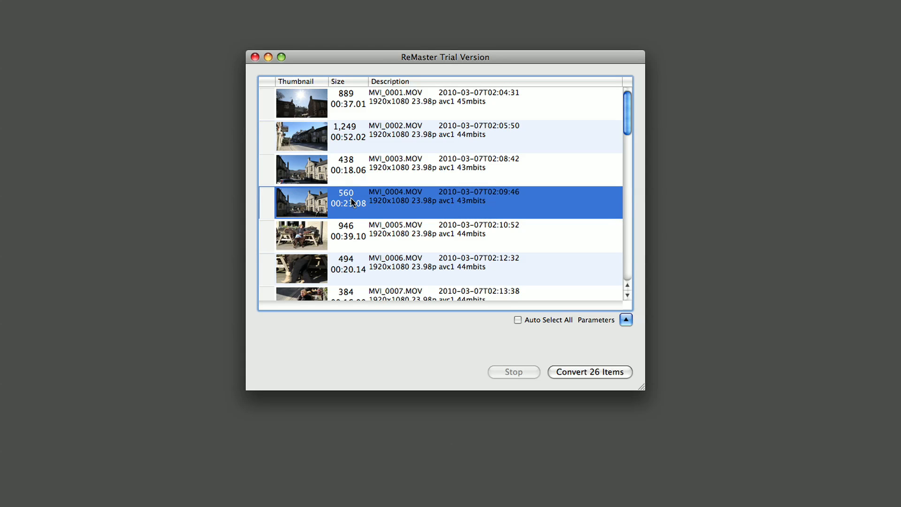
left_click(360, 172)
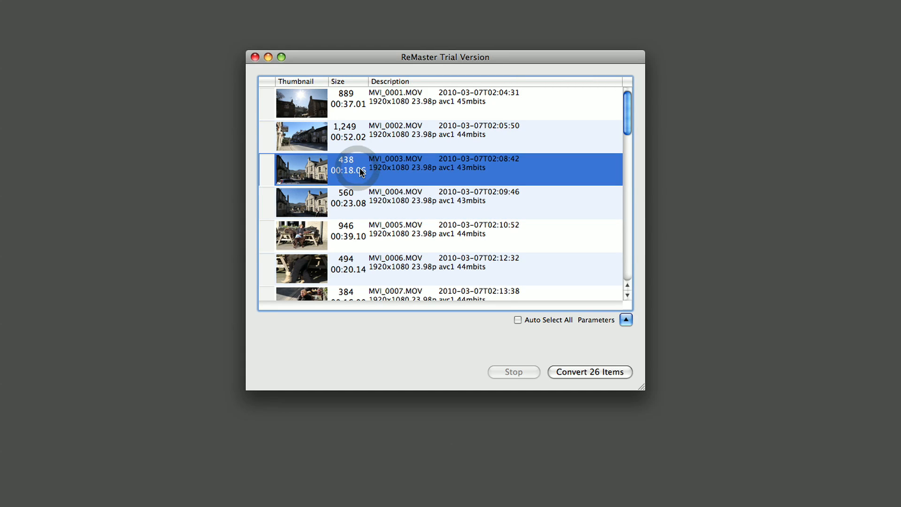
key("BackSpace")
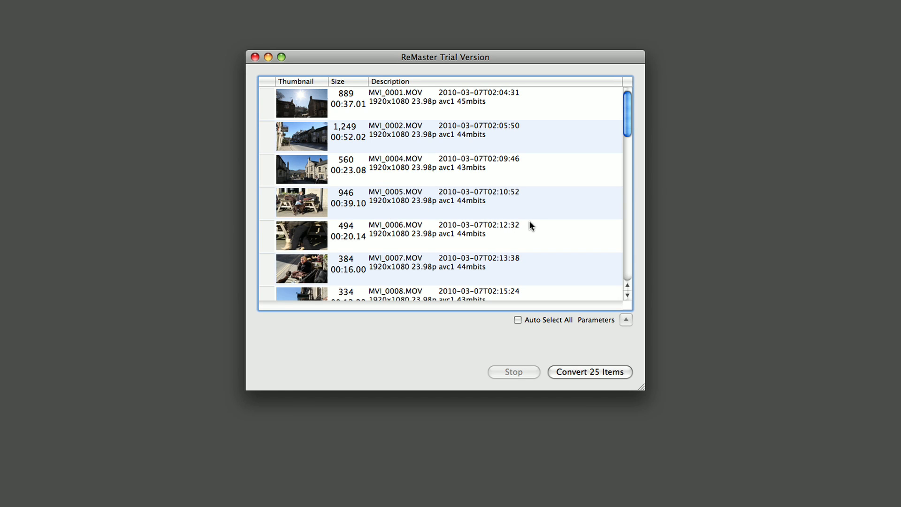
Select all the remaining clips and show their conversion parameters beside the list.
key("super+a")
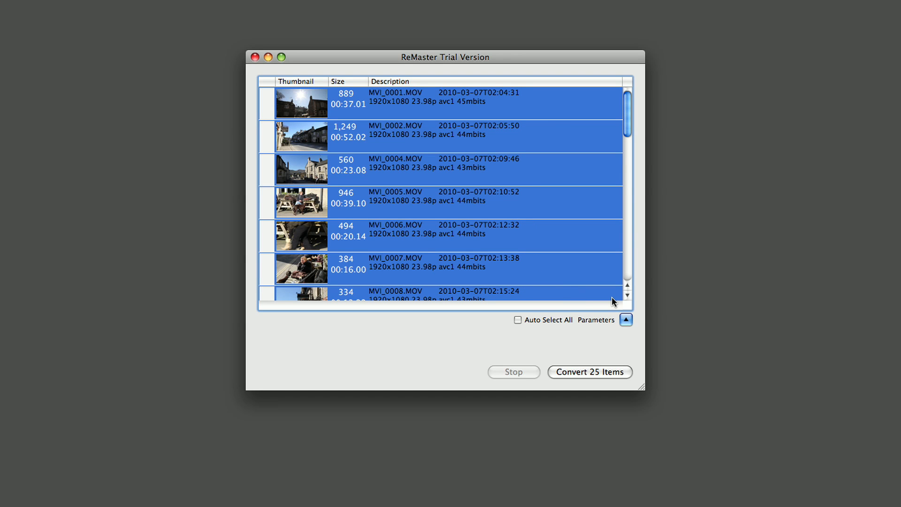
left_click(627, 321)
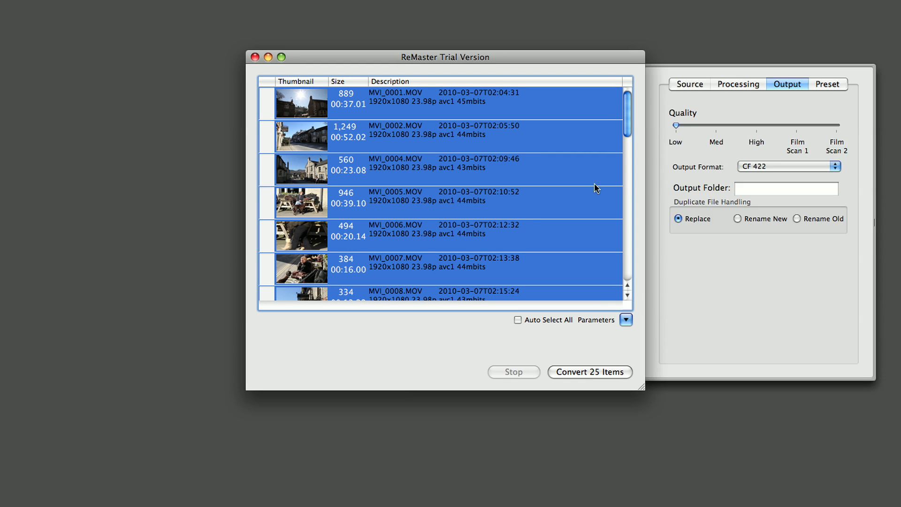
left_click_drag(558, 52, 403, 66)
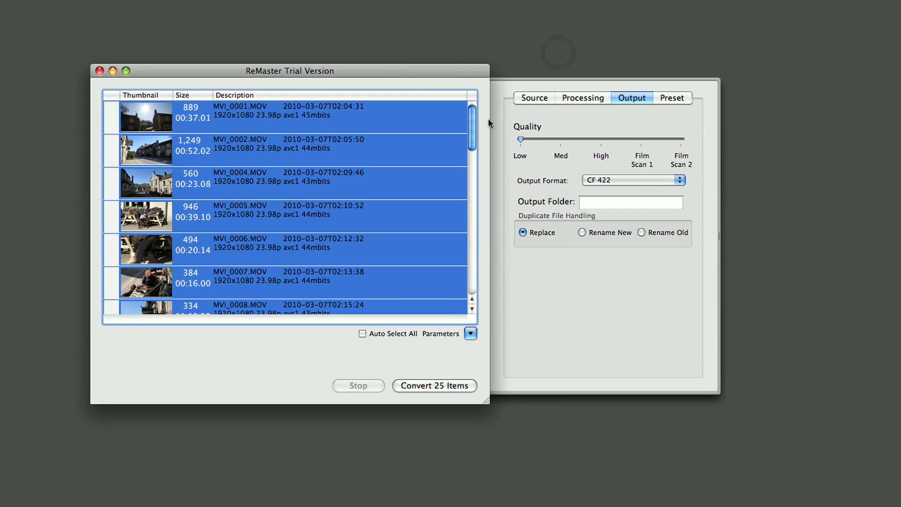
Enable Image Size Change in the processing settings to review its options, and disable it again.
left_click(589, 100)
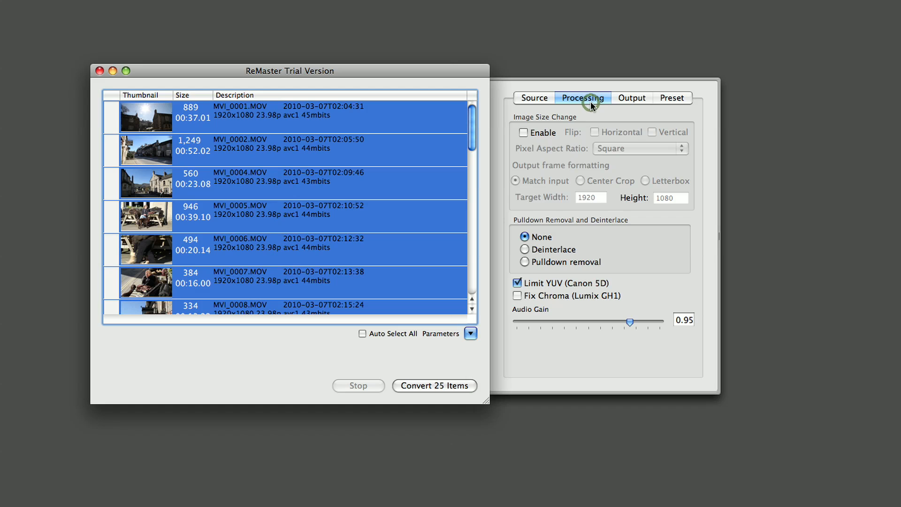
left_click(524, 132)
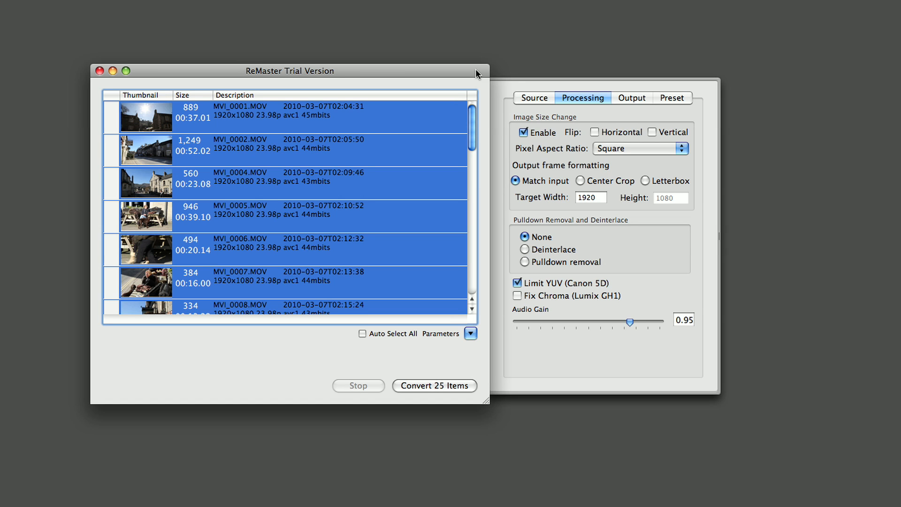
left_click_drag(474, 68, 479, 74)
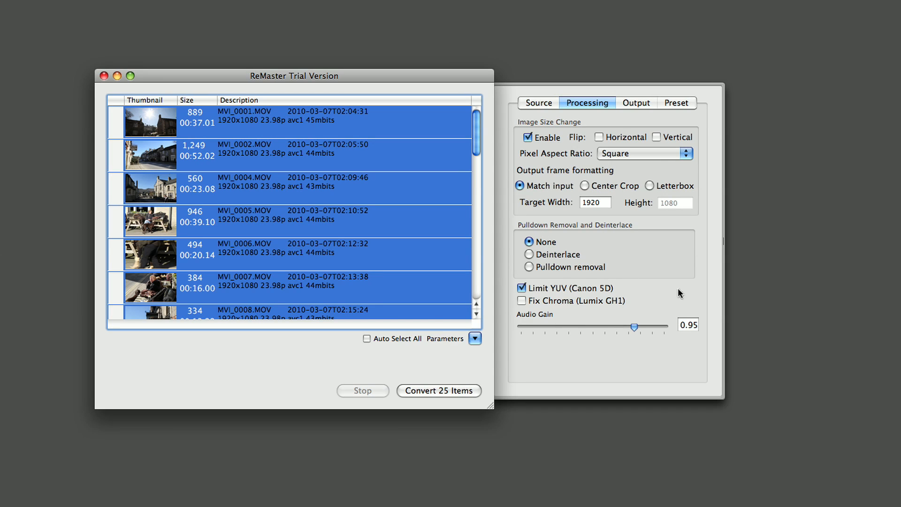
left_click(528, 137)
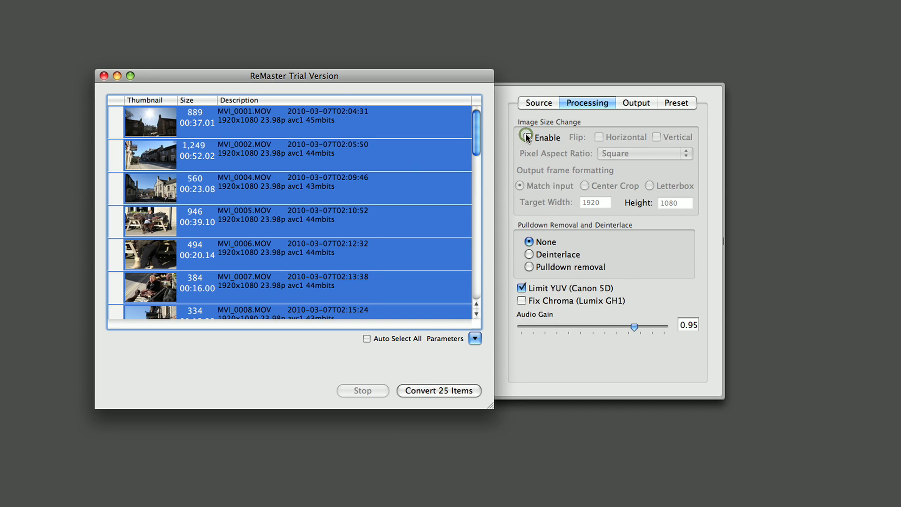
Set the output quality of the selected clips to Med.
left_click(634, 104)
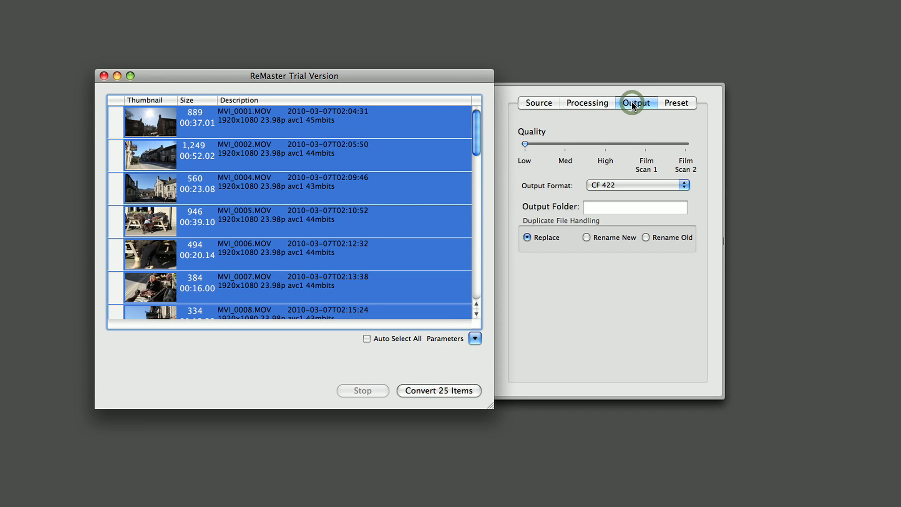
left_click_drag(452, 78, 475, 84)
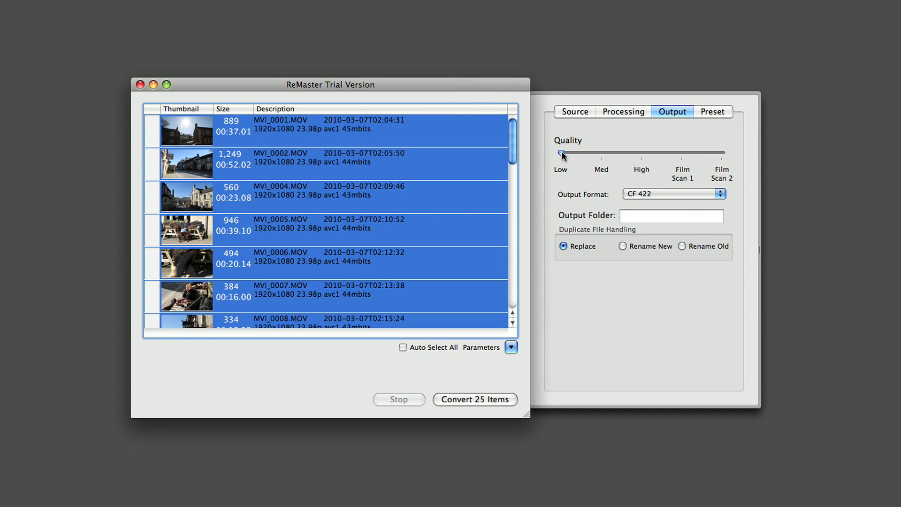
left_click_drag(475, 86, 501, 93)
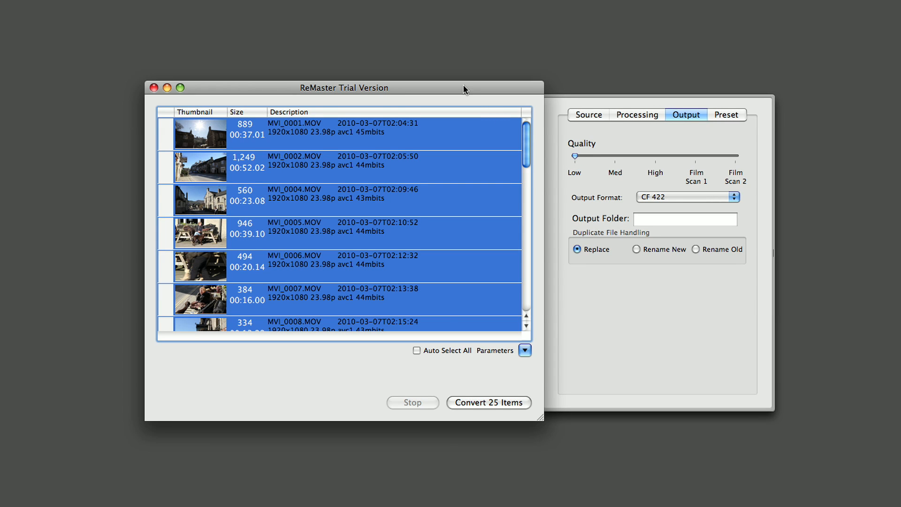
left_click_drag(464, 89, 466, 98)
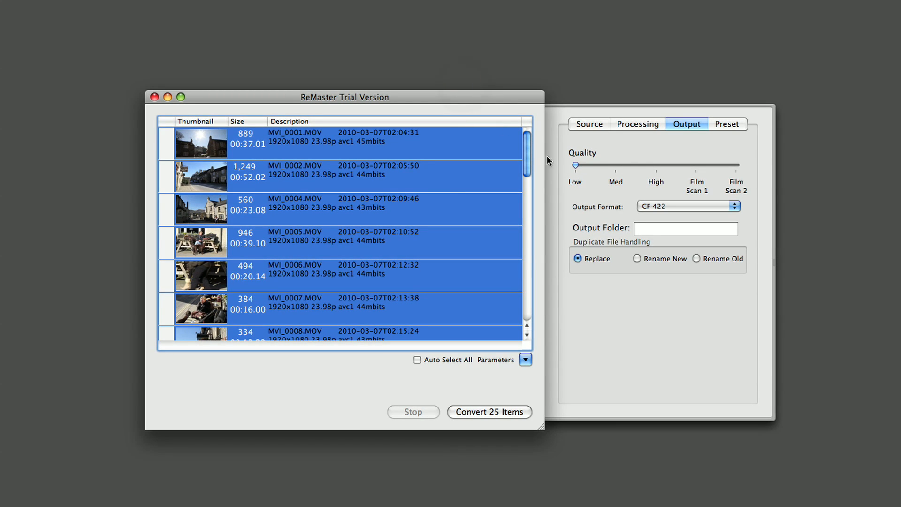
left_click(618, 165)
left_click(582, 166)
left_click_drag(576, 166, 609, 165)
left_click_drag(498, 98, 503, 102)
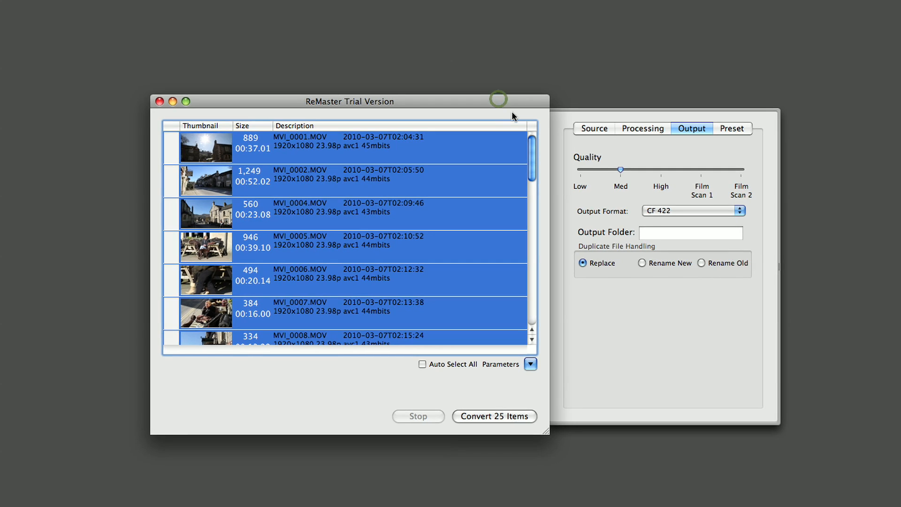
Try High quality with the CF 444 output format, and restore Med quality with CF 422.
left_click(660, 170)
left_click_drag(526, 103, 526, 102)
left_click(722, 214)
left_click(717, 220)
left_click(714, 209)
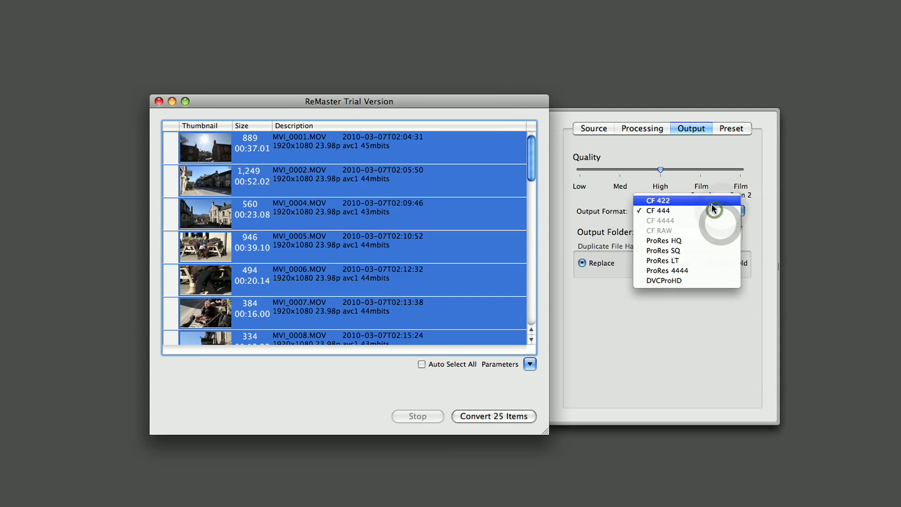
left_click(711, 201)
left_click(614, 169)
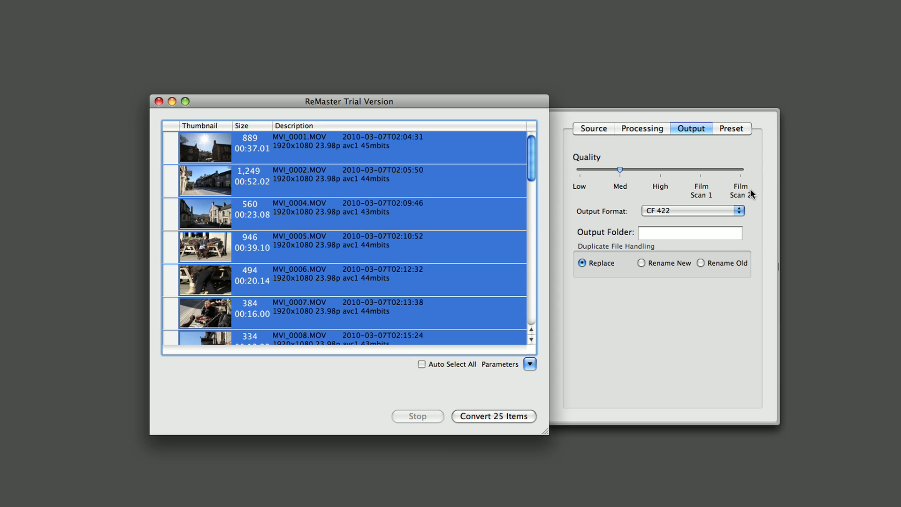
Review the available output formats, including the ProRes and DVCProHD options, keeping CF 422 at Med quality.
left_click(736, 210)
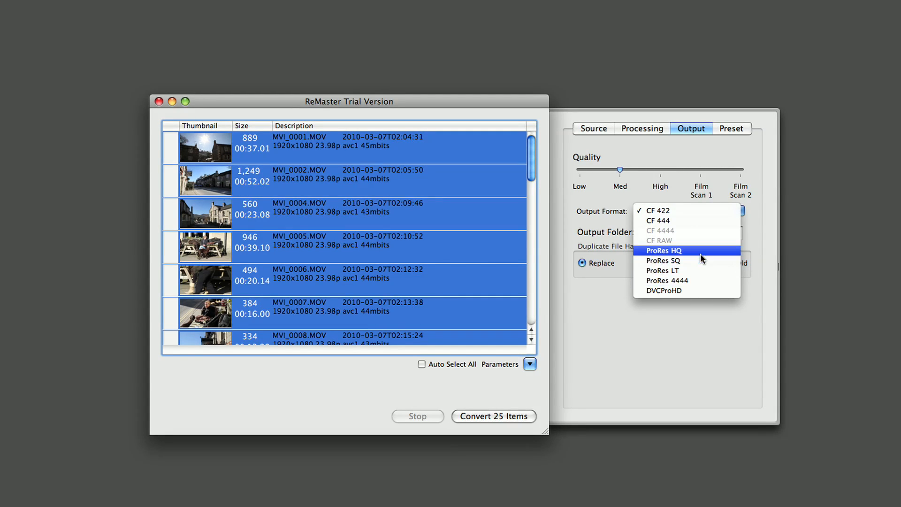
left_click(716, 300)
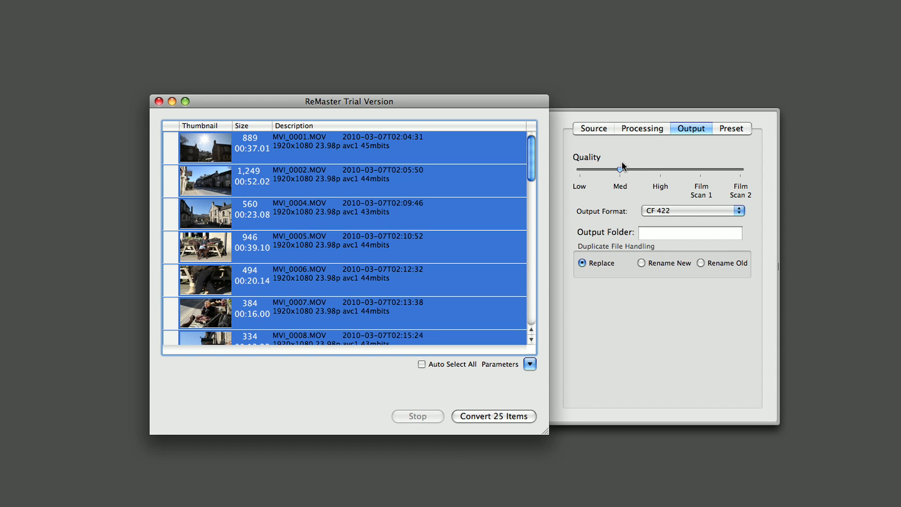
left_click_drag(497, 102, 497, 103)
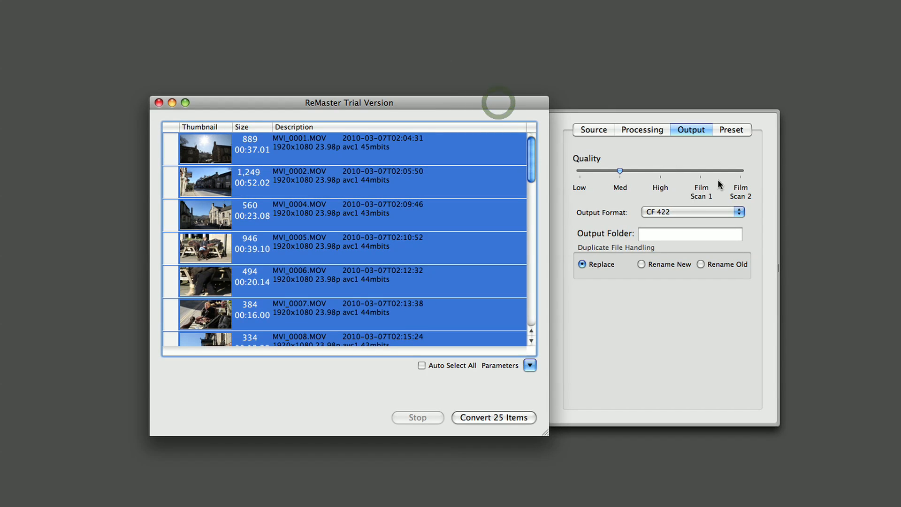
left_click(619, 172)
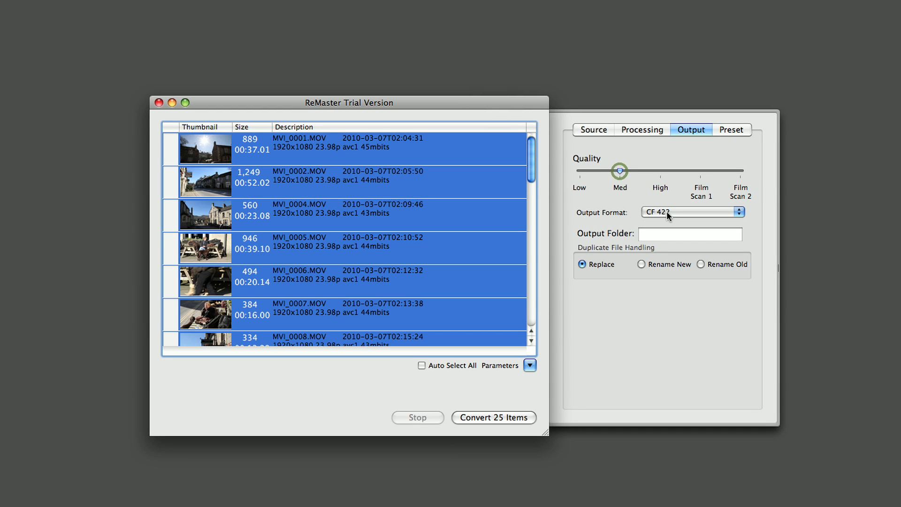
left_click_drag(492, 104, 490, 90)
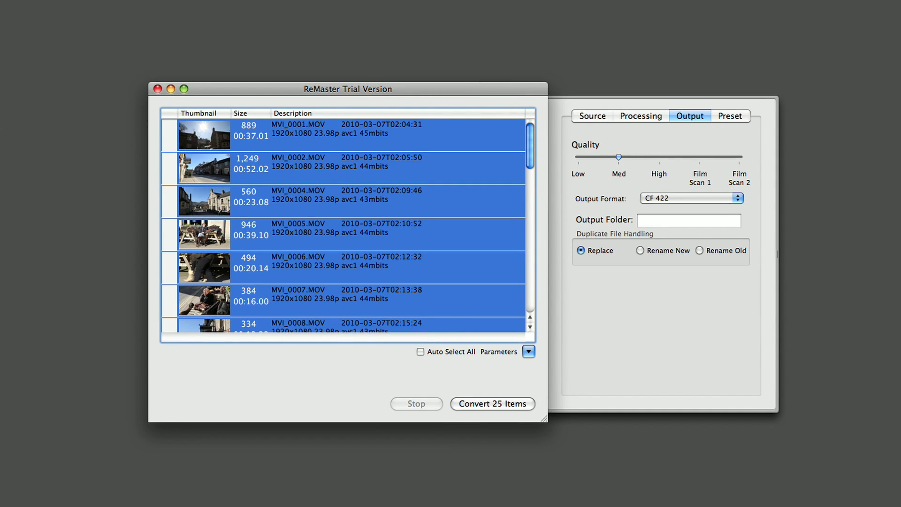
Review the options for the number of simultaneous conversions in the preferences and keep it at 16.
left_click_drag(253, 342, 604, 232)
left_click(523, 281)
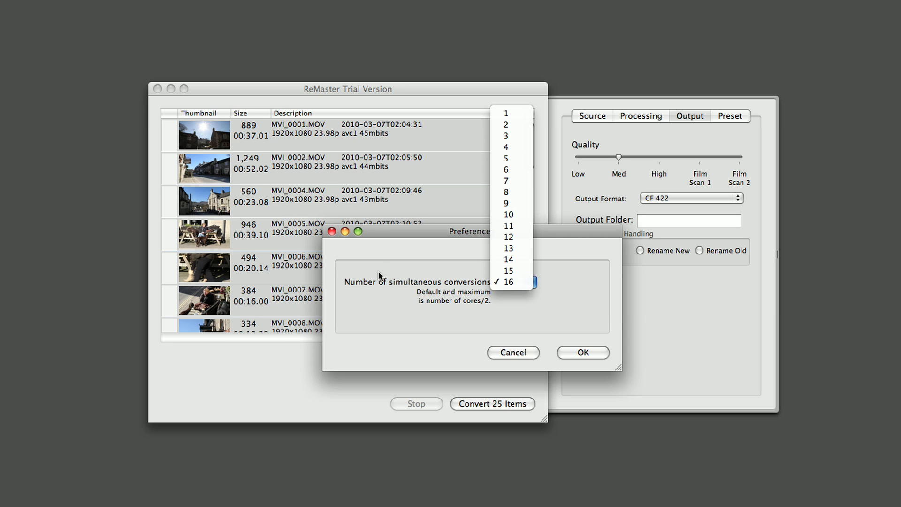
left_click(582, 351)
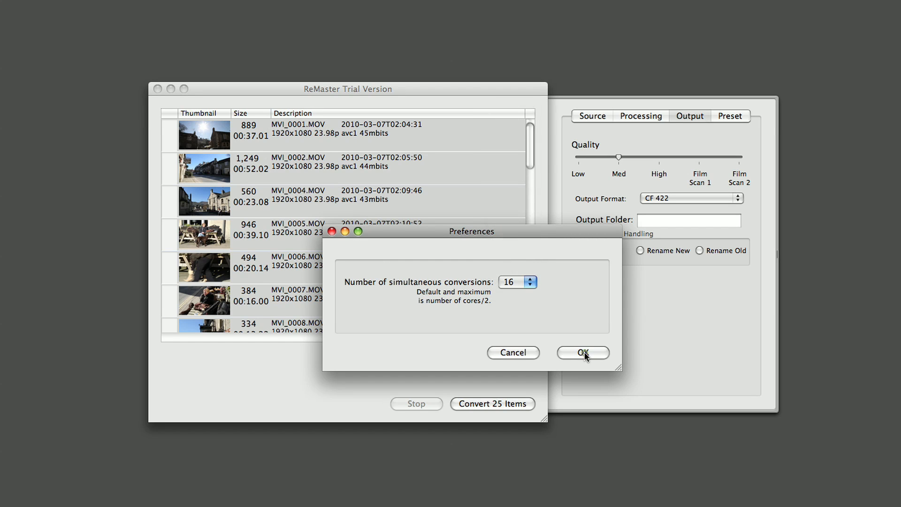
left_click(583, 352)
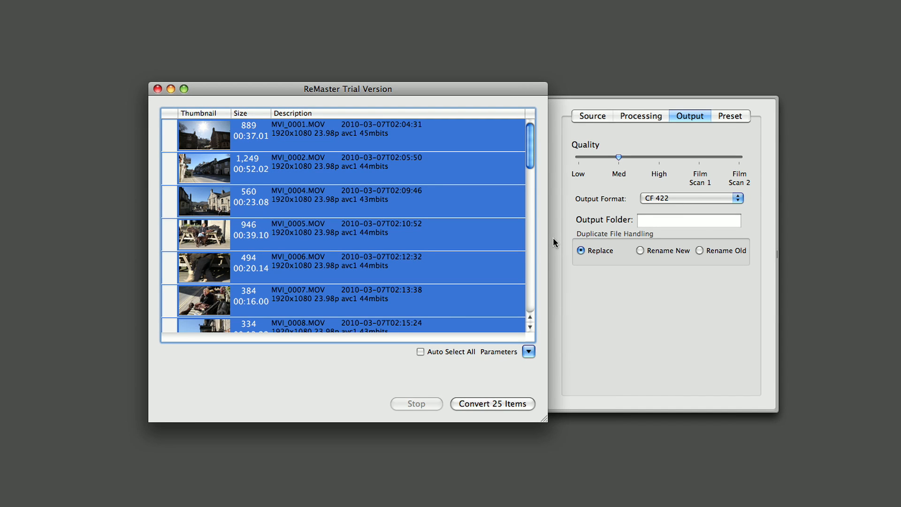
left_click(423, 85)
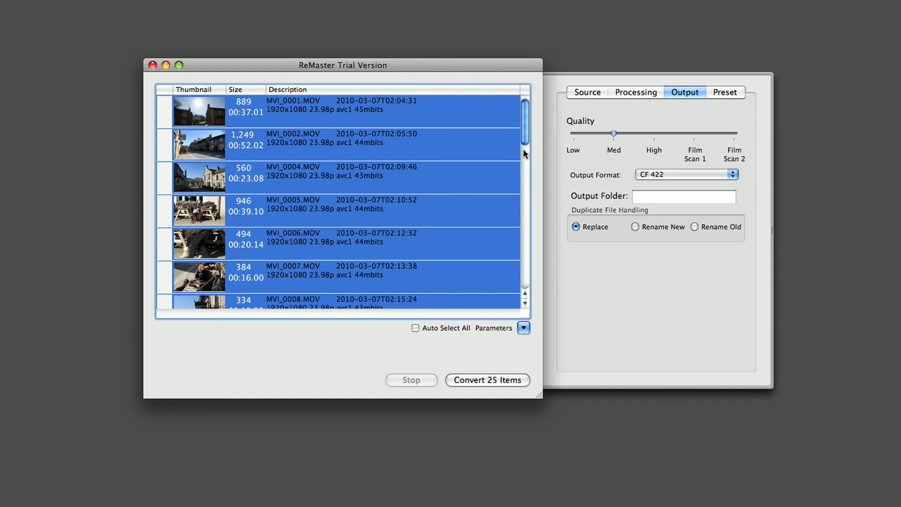
left_click(484, 66)
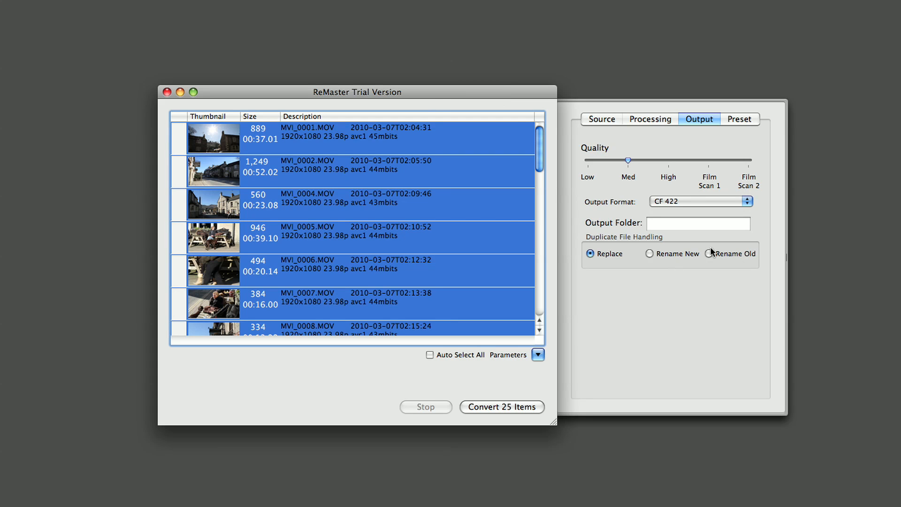
left_click(416, 97)
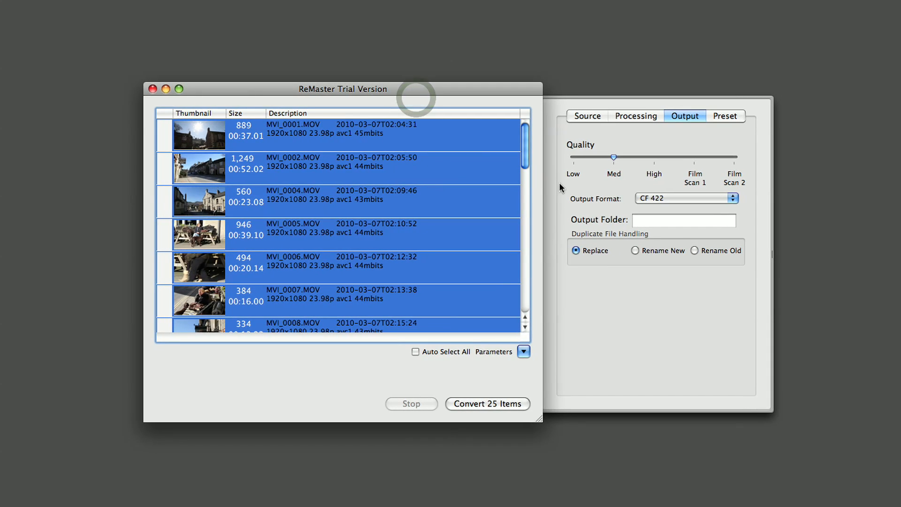
left_click_drag(525, 143, 526, 160)
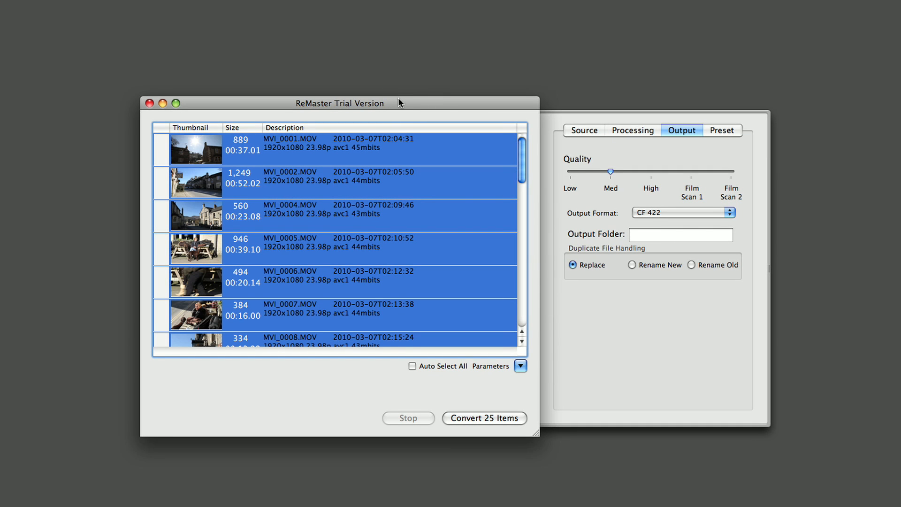
left_click(398, 99)
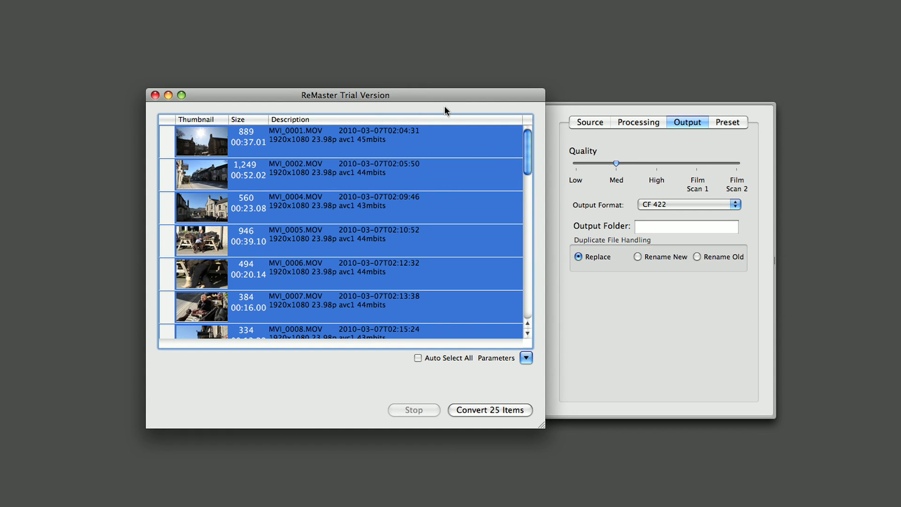
left_click(436, 94)
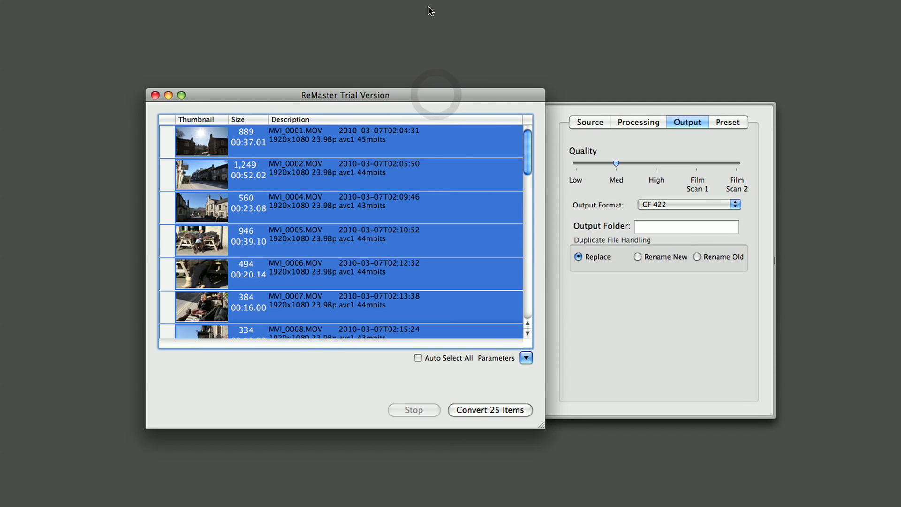
left_click(438, 93)
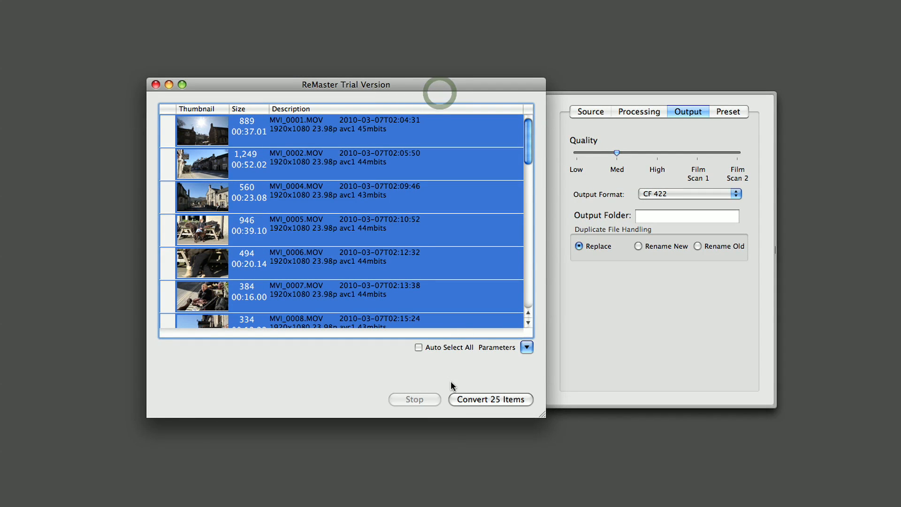
Start the batch conversion of the 25 selected clips.
left_click(483, 398)
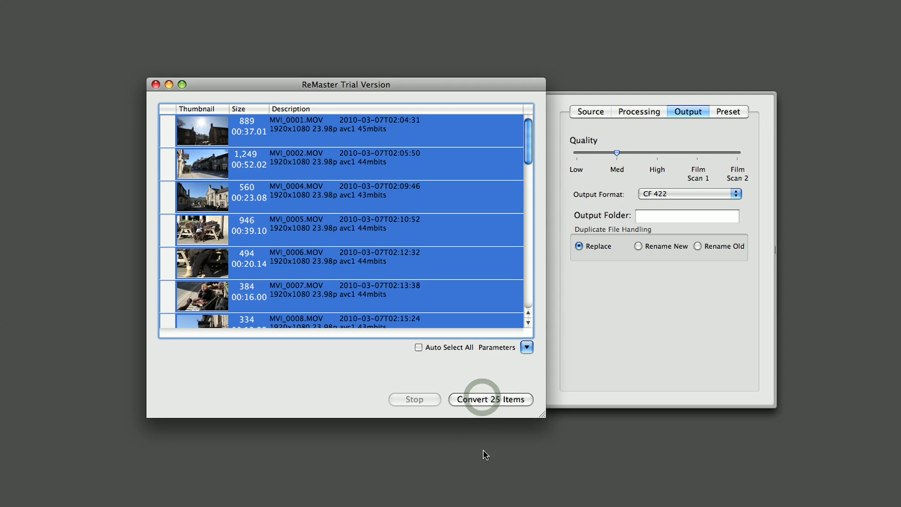
left_click(873, 0)
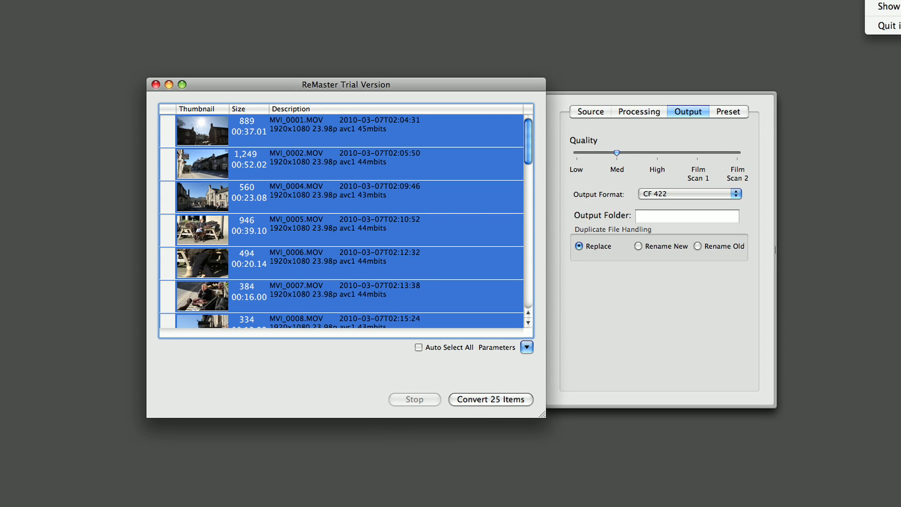